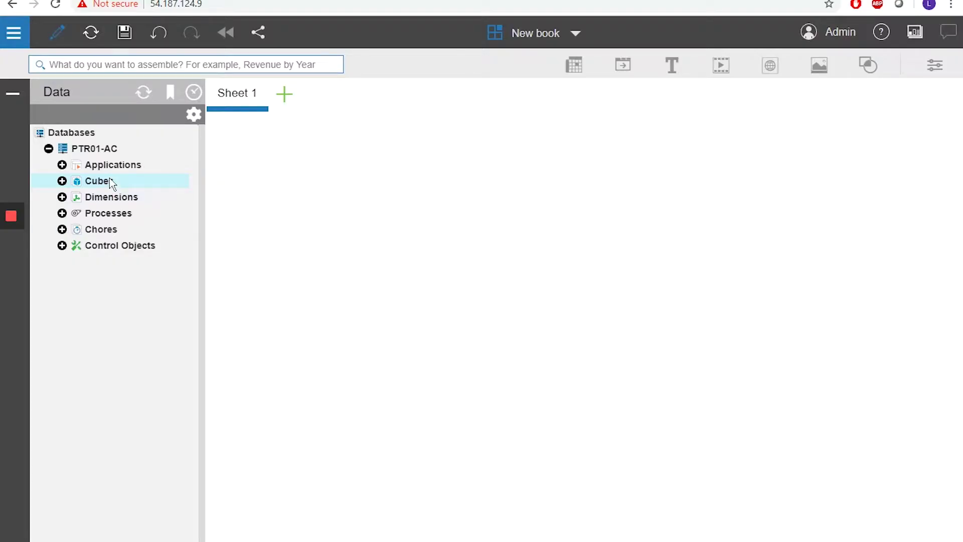
Begin a new cube in PTR01-AC from the Cubes menu, naming it DemoSales, and browse available dimensions.
{"action": "right_click", "coordinate": [109, 180]}
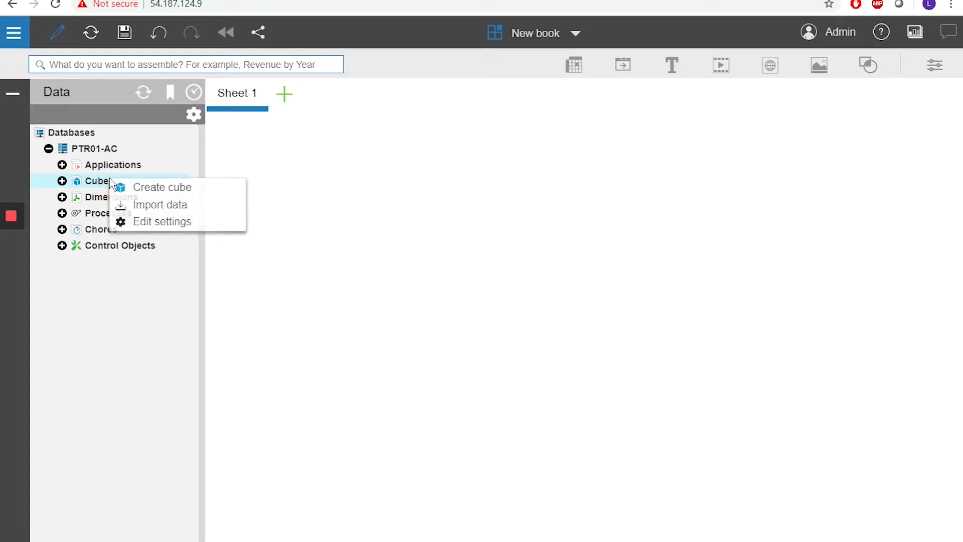
{"action": "left_click", "coordinate": [174, 187]}
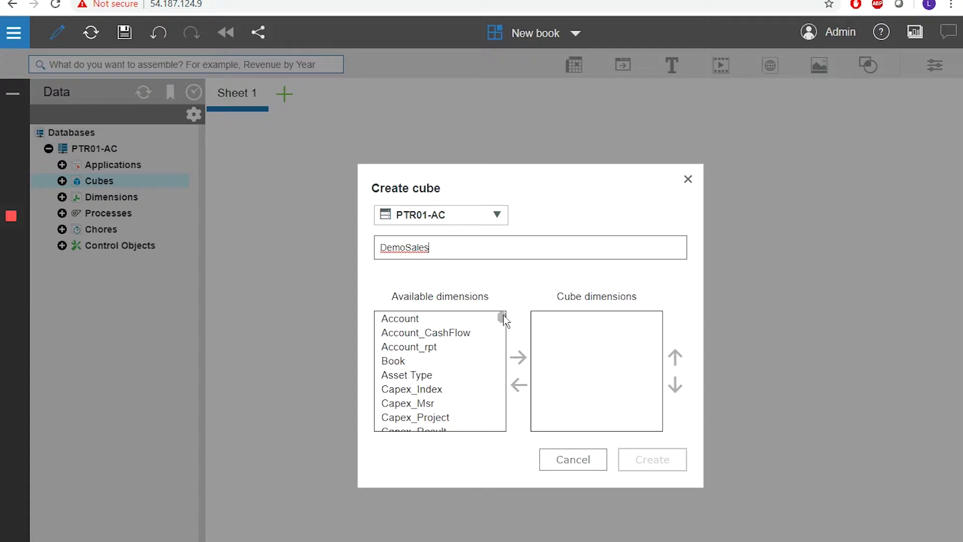
{"action": "left_click_drag", "start_coordinate": [504, 321], "coordinate": [503, 367]}
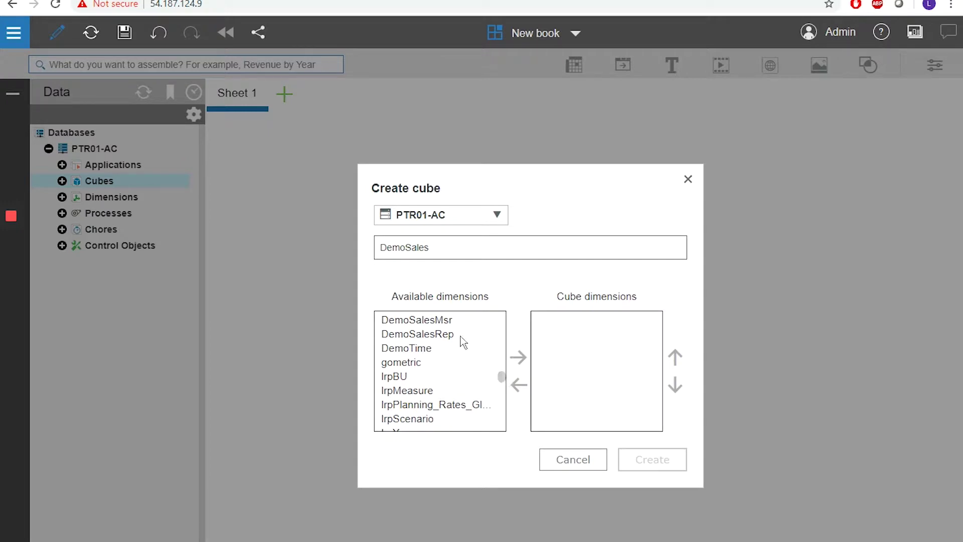
Add DemoSalesRep as the first dimension of the DemoSales cube.
{"action": "left_click", "coordinate": [444, 321]}
{"action": "scroll", "coordinate": [447, 347], "scroll_direction": "up", "scroll_amount": 2}
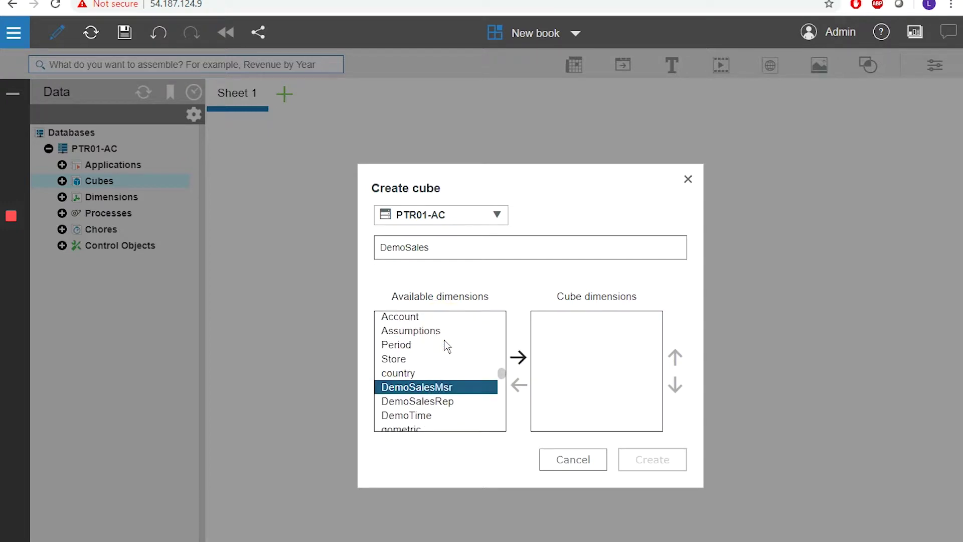
{"action": "left_click", "coordinate": [430, 402]}
{"action": "left_click", "coordinate": [415, 416]}
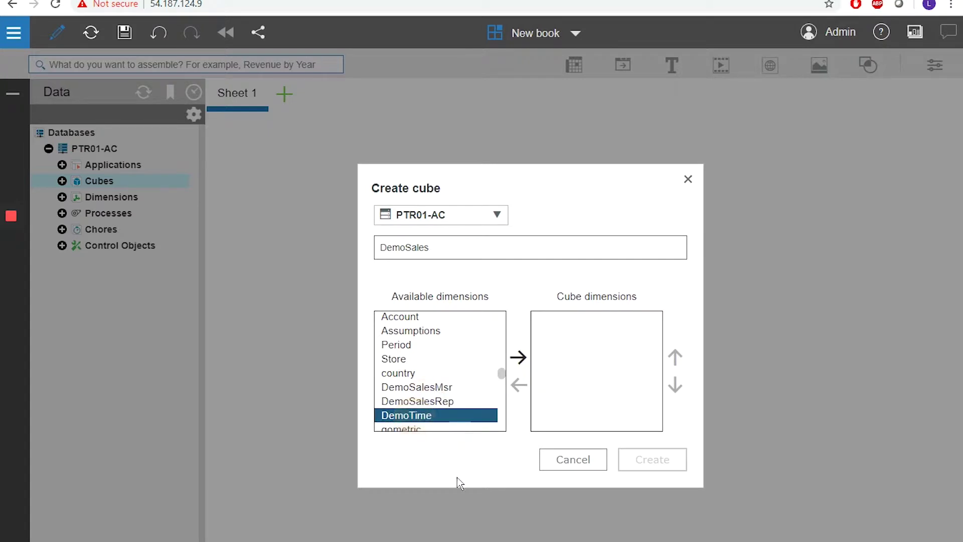
{"action": "left_click", "coordinate": [444, 405]}
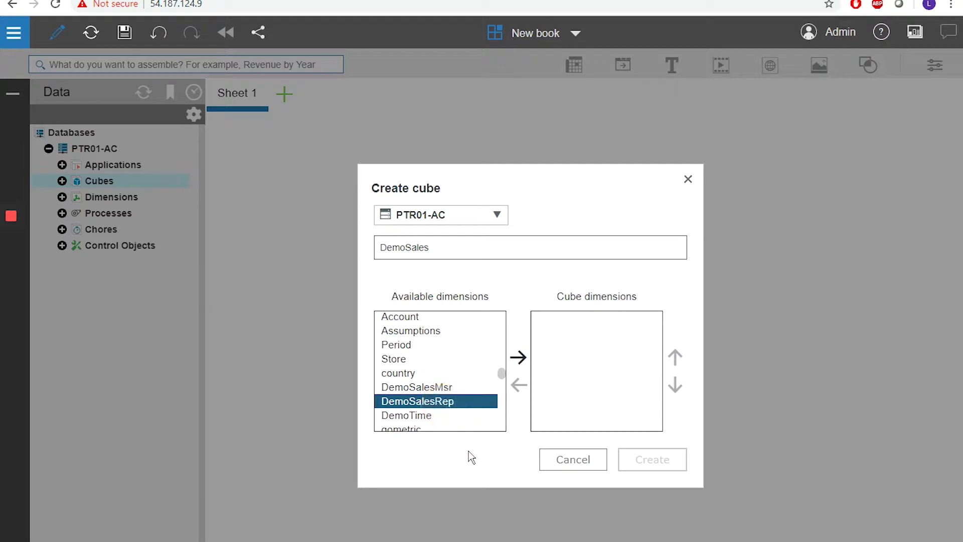
{"action": "double_click", "coordinate": [426, 402]}
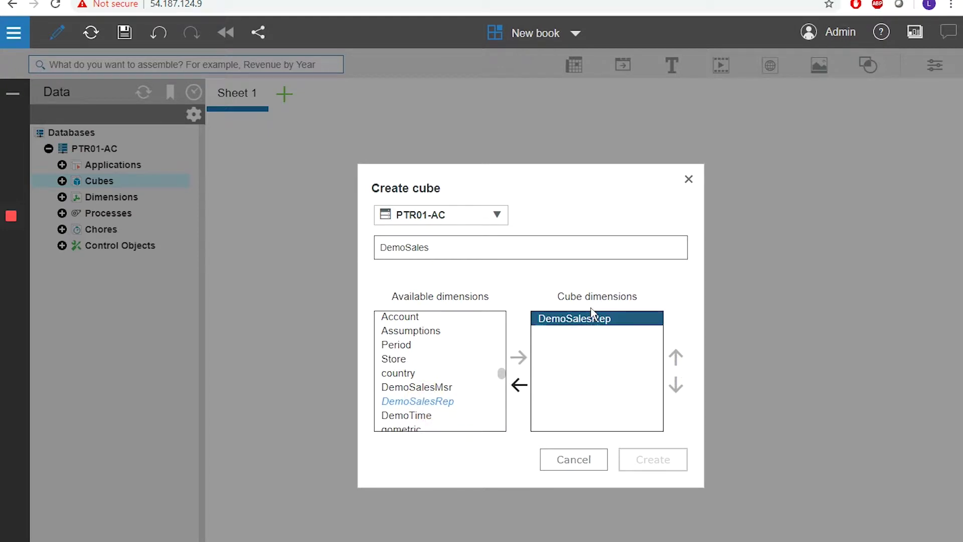
Add DemoTime and then DemoSalesMsr to the cube's dimensions.
{"action": "left_click", "coordinate": [404, 417]}
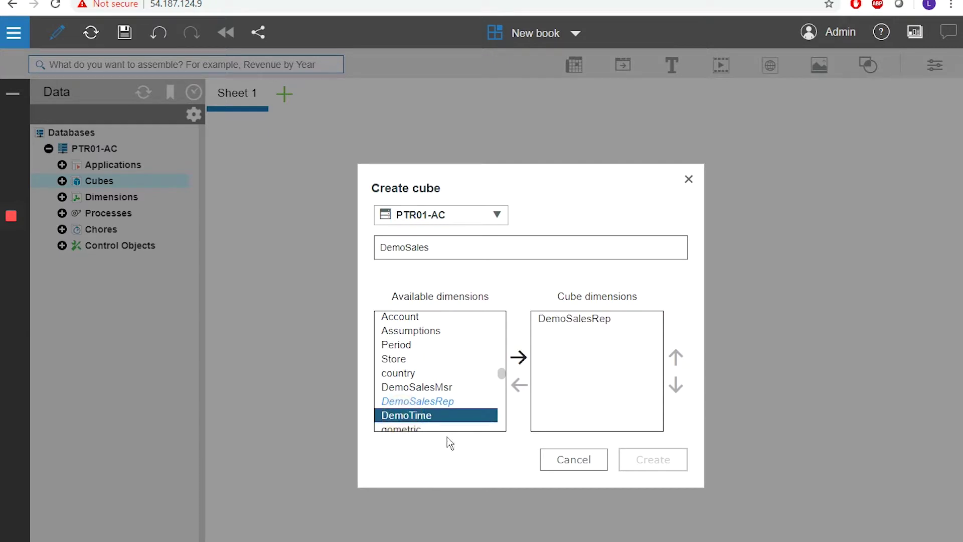
{"action": "left_click", "coordinate": [518, 358]}
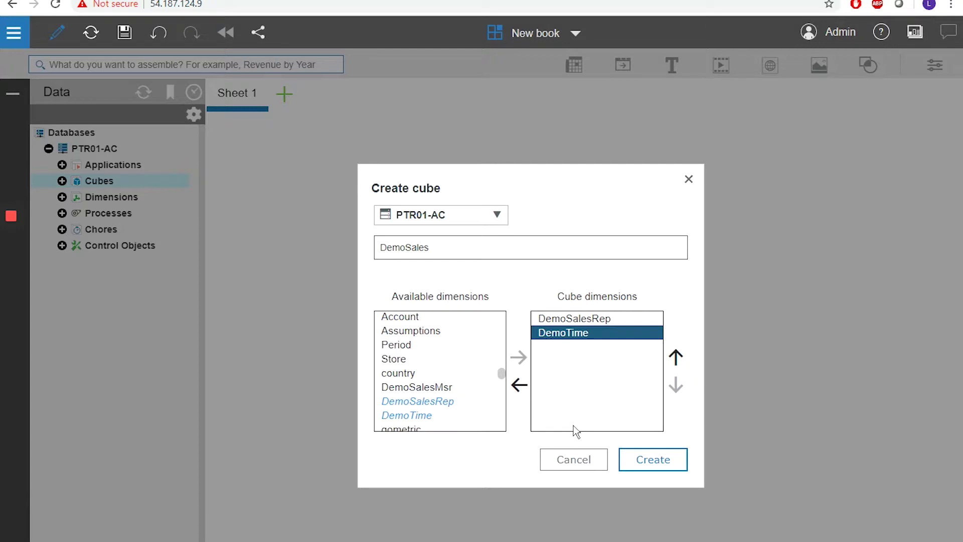
{"action": "left_click", "coordinate": [396, 389]}
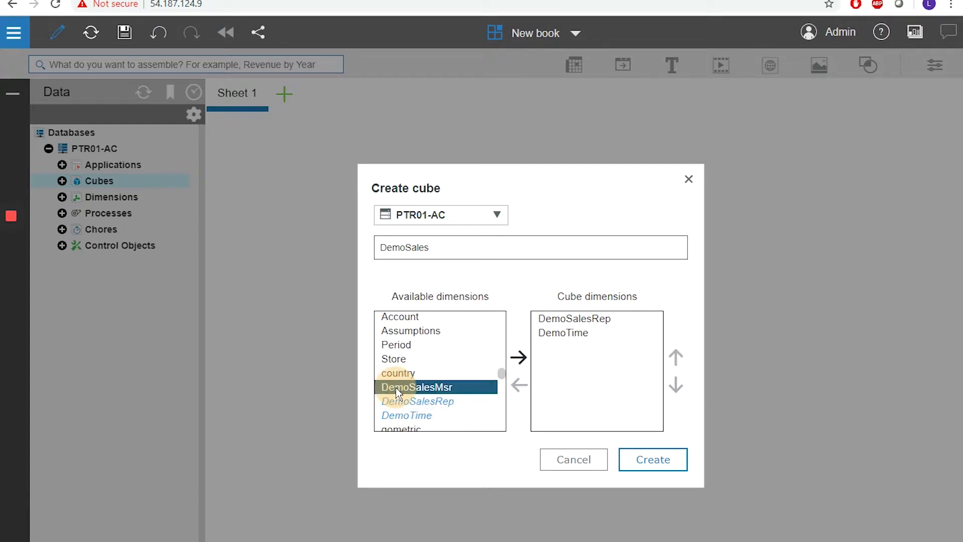
{"action": "left_click", "coordinate": [519, 359]}
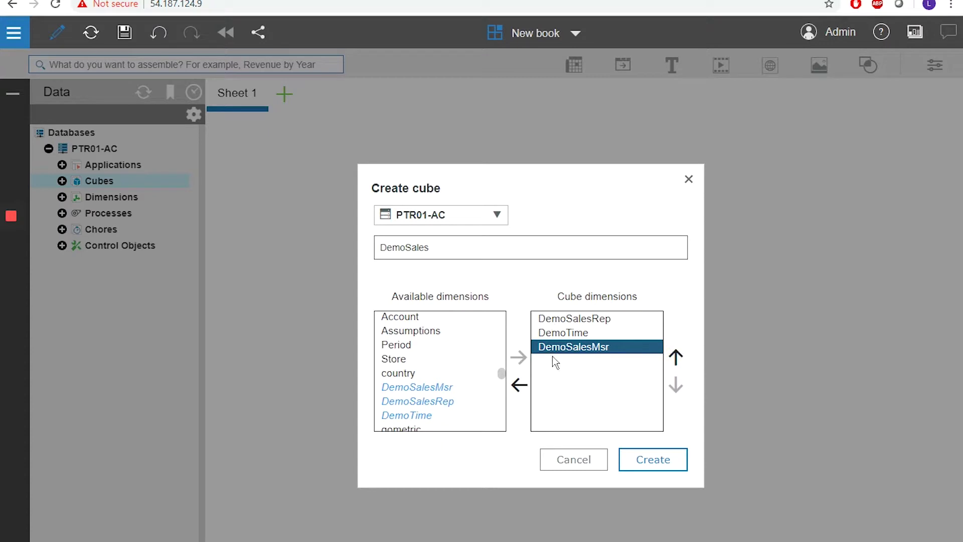
Create the DemoSales cube and expand it in the Data tree to show its dimensions.
{"action": "left_click", "coordinate": [652, 461]}
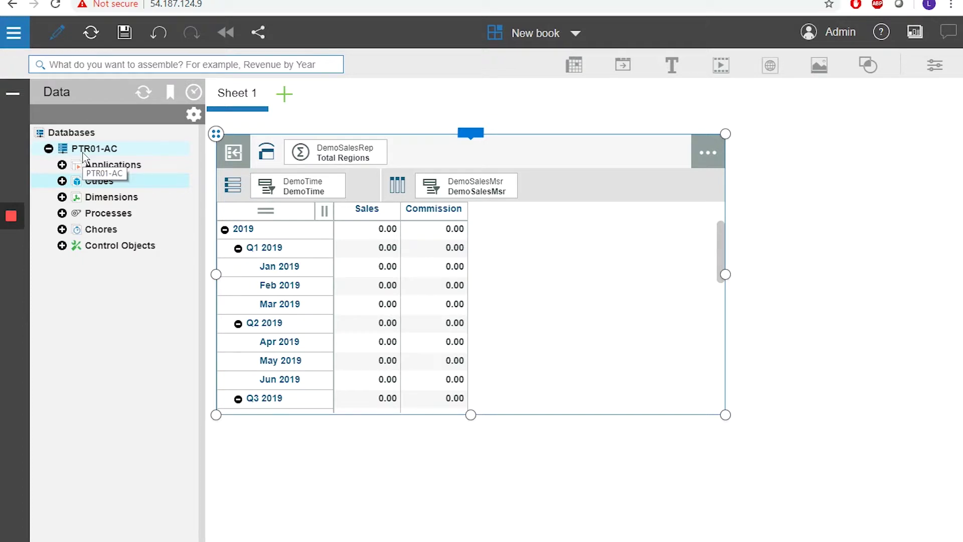
{"action": "left_click", "coordinate": [62, 181]}
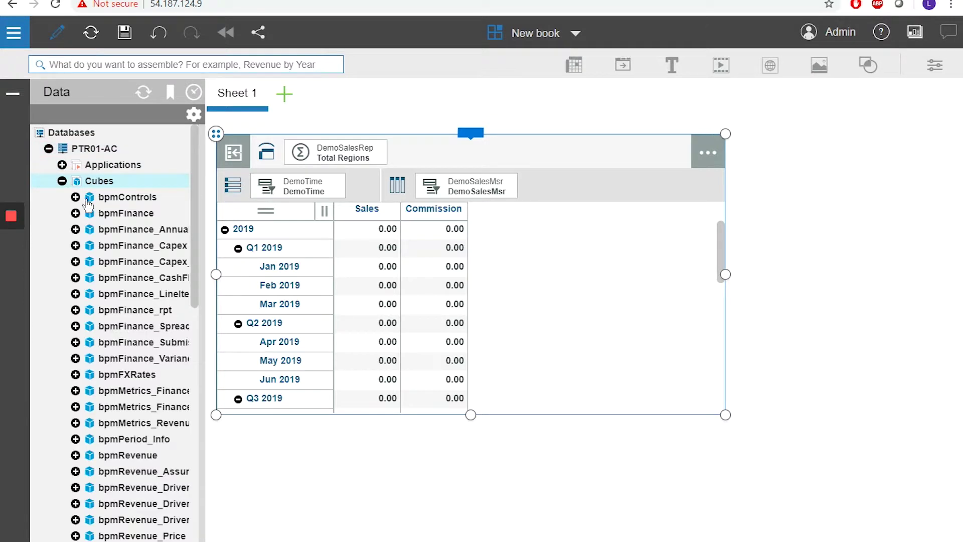
{"action": "left_click_drag", "start_coordinate": [195, 259], "coordinate": [211, 393]}
{"action": "left_click", "coordinate": [126, 452]}
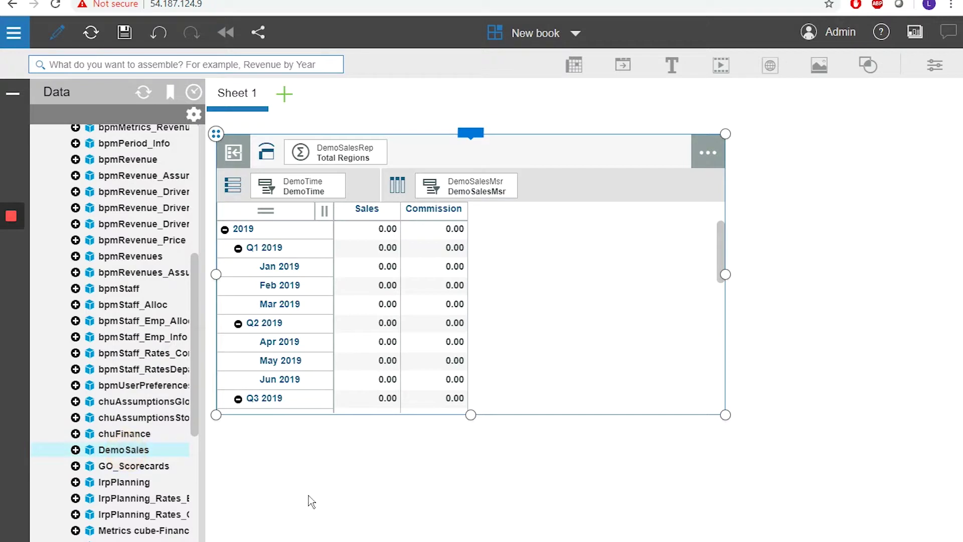
{"action": "left_click", "coordinate": [76, 450]}
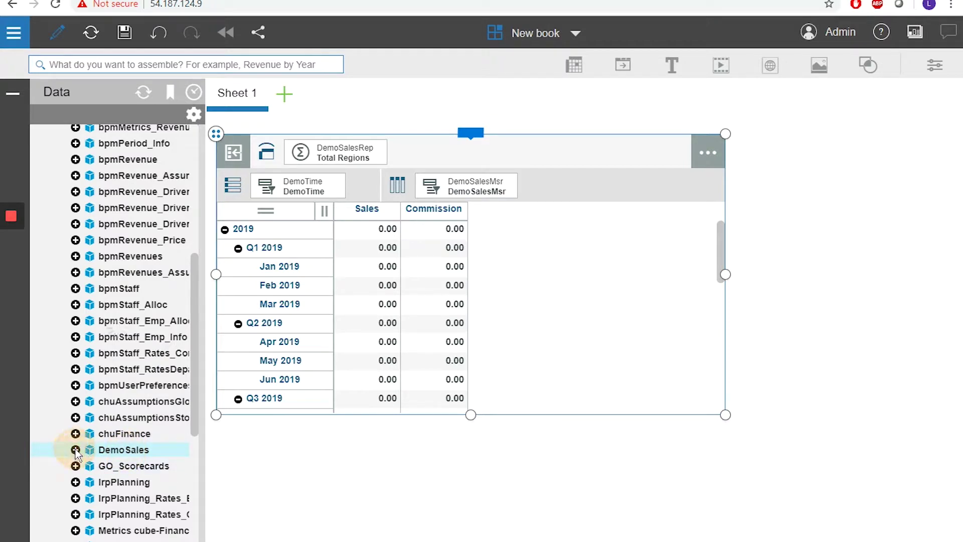
{"action": "left_click", "coordinate": [89, 466]}
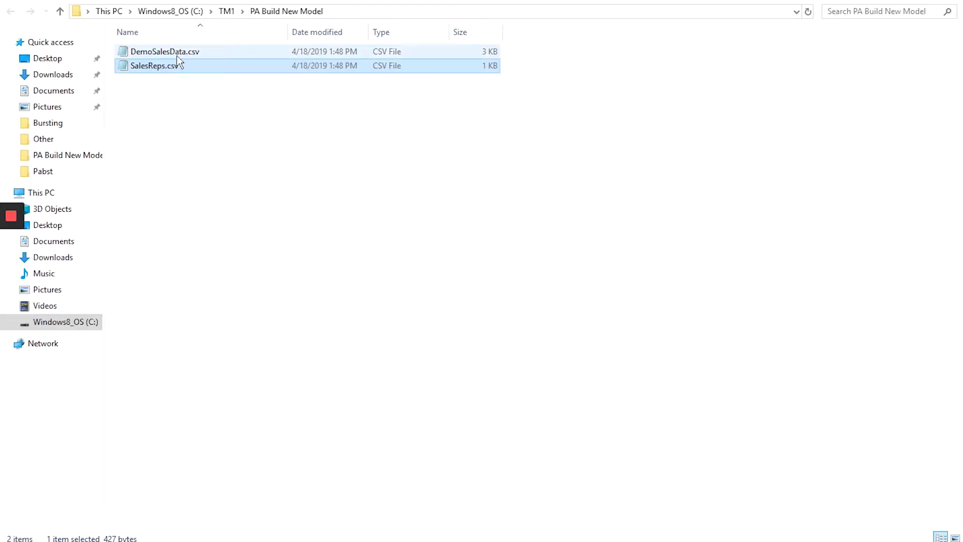
Preview DemoSalesData.csv's SalesRep, Period, Measure and Value records in Notepad, then drag the file out.
{"action": "left_click", "coordinate": [177, 56]}
{"action": "double_click", "coordinate": [177, 55]}
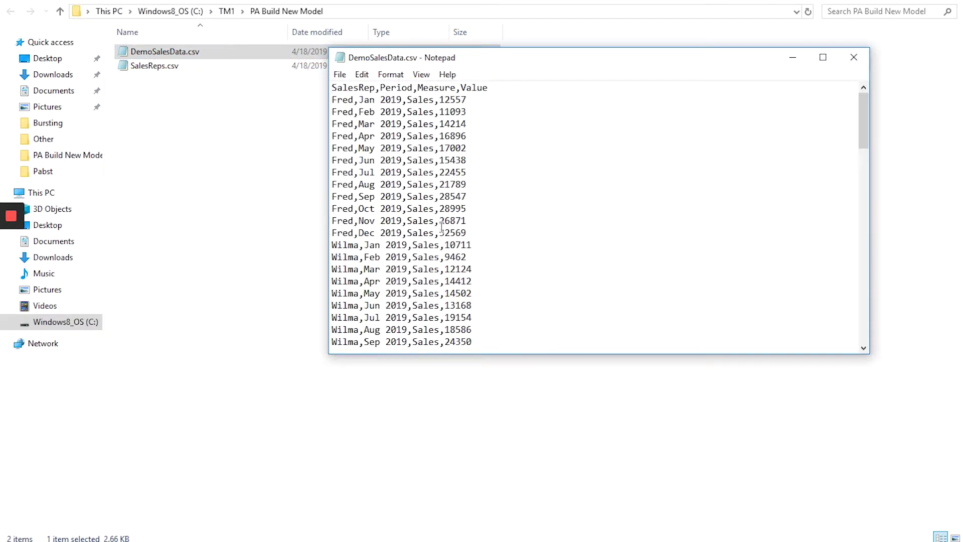
{"action": "left_click", "coordinate": [854, 58]}
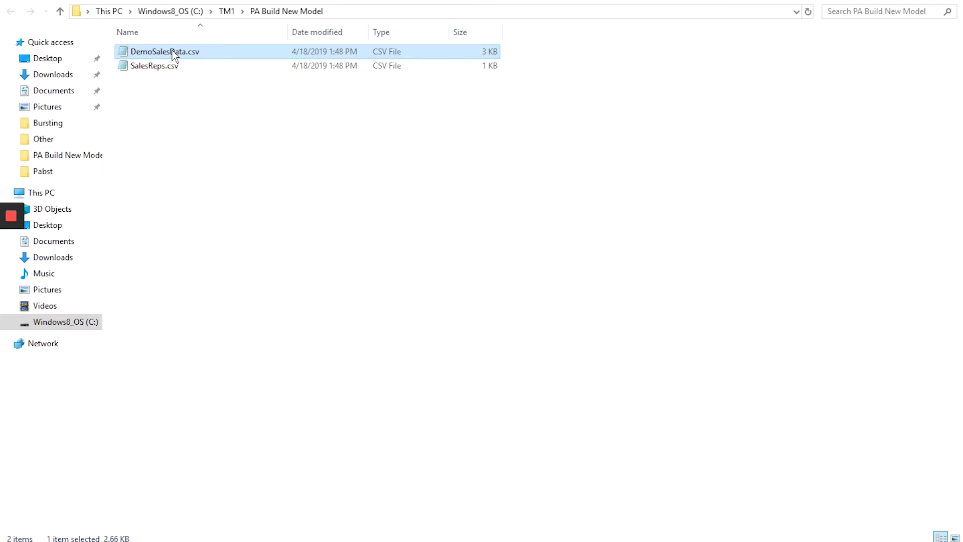
{"action": "left_click_drag", "start_coordinate": [173, 50], "coordinate": [119, 432]}
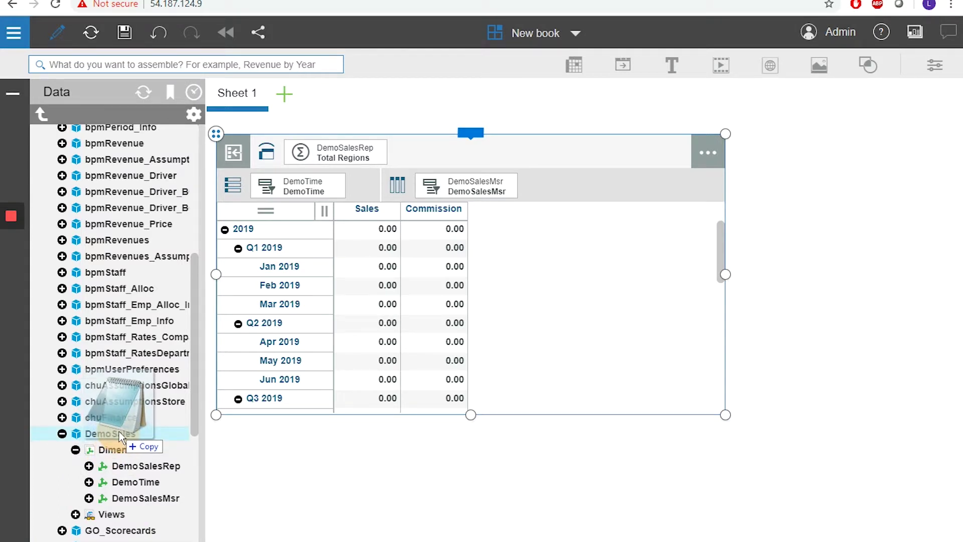
Drop DemoSalesData.csv onto the DemoSales cube to open the File Import preview.
{"action": "left_click_drag", "start_coordinate": [119, 431], "coordinate": [119, 431]}
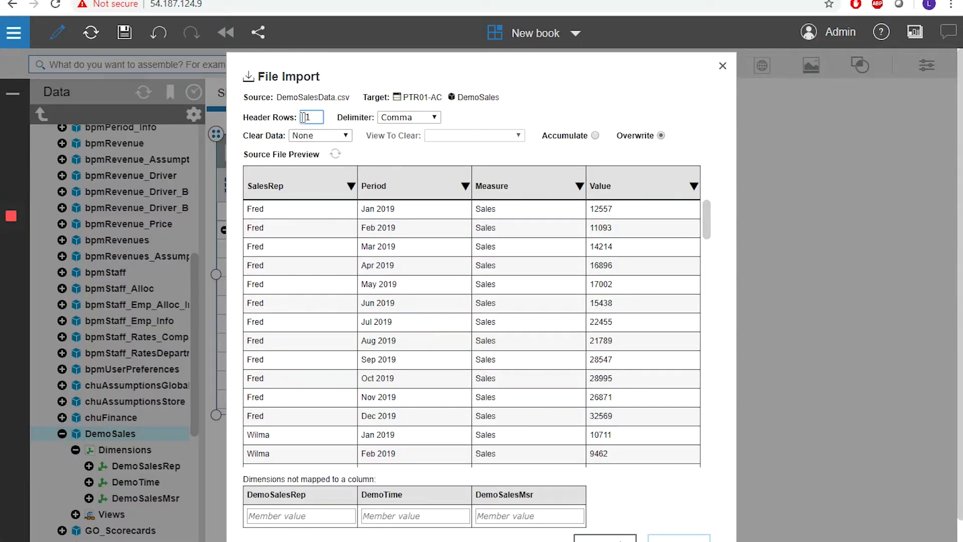
Leave the import delimiter at Comma and bring up the SalesRep column's dimension list.
{"action": "left_click", "coordinate": [436, 119]}
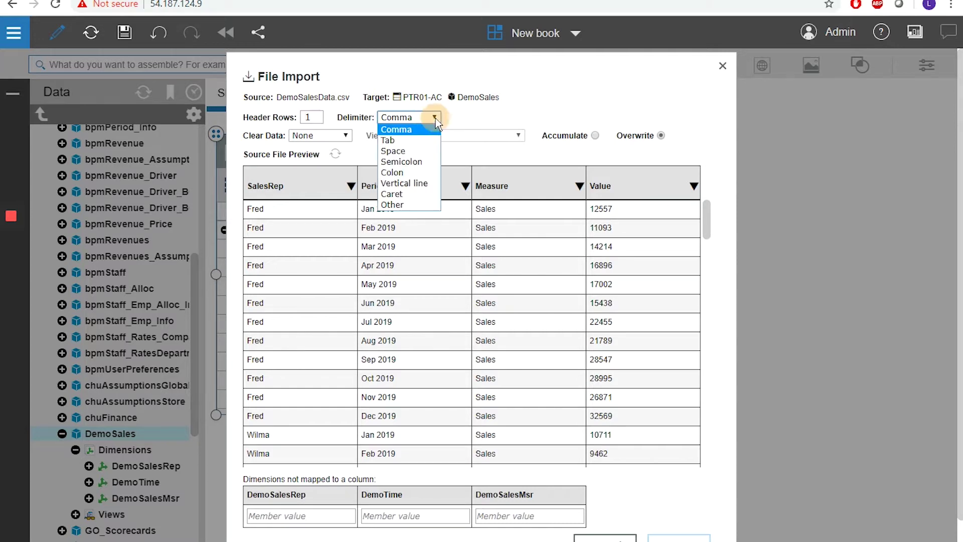
{"action": "left_click", "coordinate": [436, 118]}
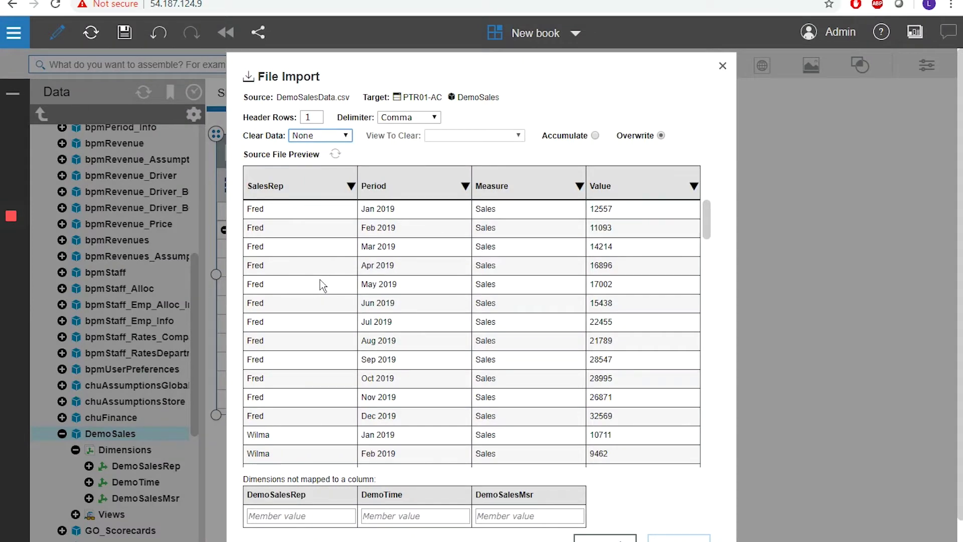
{"action": "left_click", "coordinate": [351, 187]}
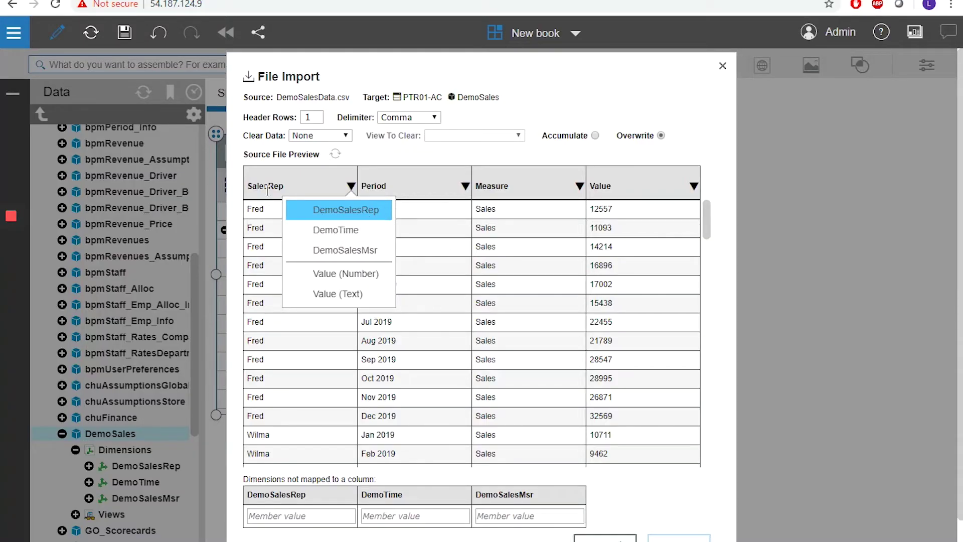
Map SalesRep, Period, Measure to DemoSalesRep, DemoTime, DemoSalesMsr, and Value to Value (Number).
{"action": "left_click", "coordinate": [351, 210]}
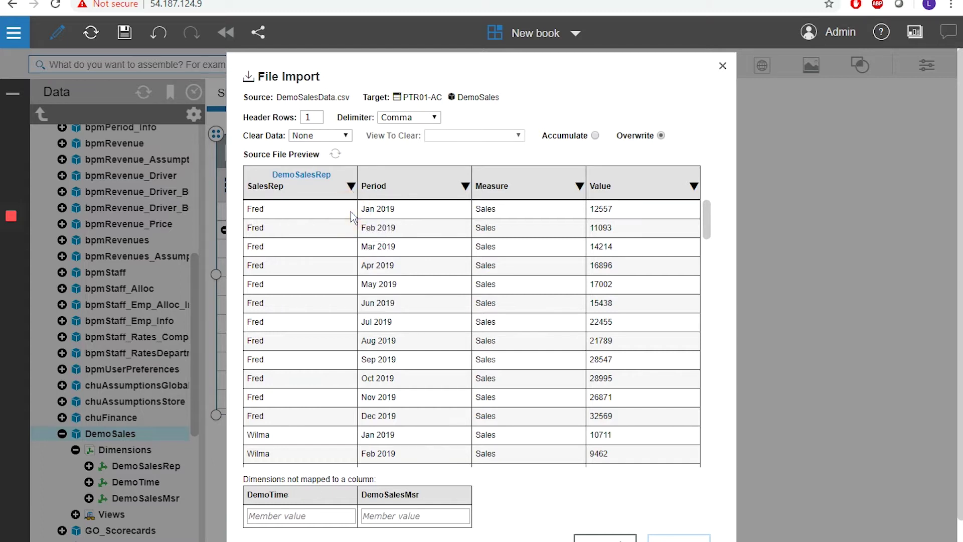
{"action": "left_click", "coordinate": [462, 188]}
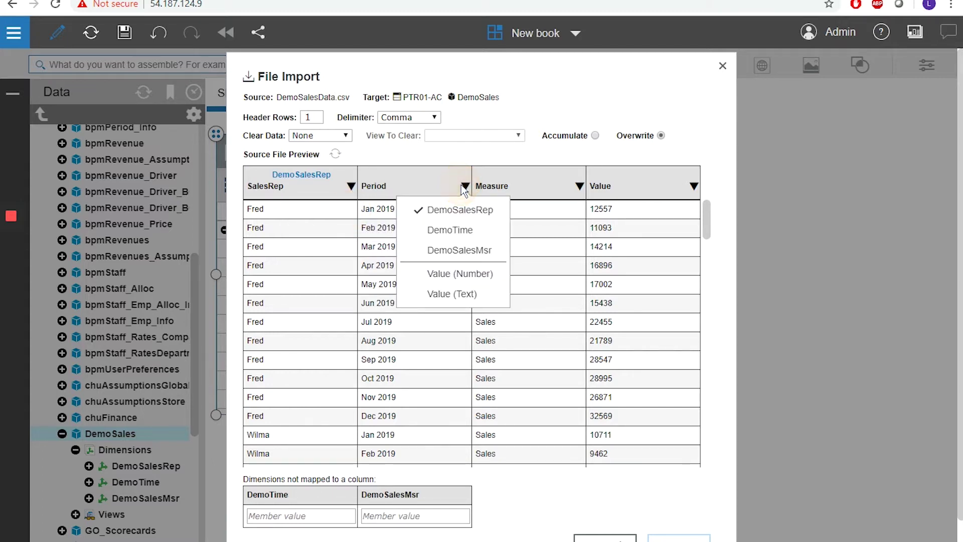
{"action": "left_click", "coordinate": [459, 226]}
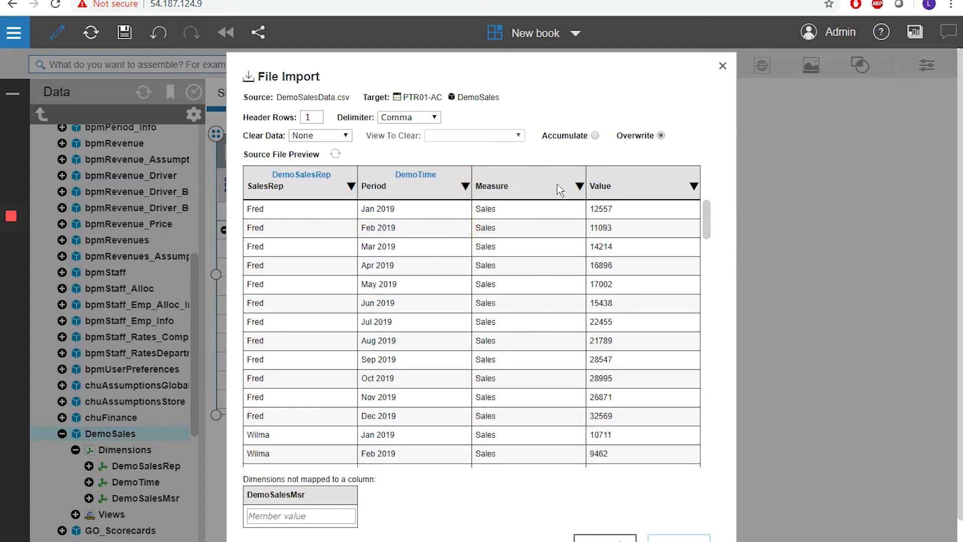
{"action": "left_click", "coordinate": [580, 186]}
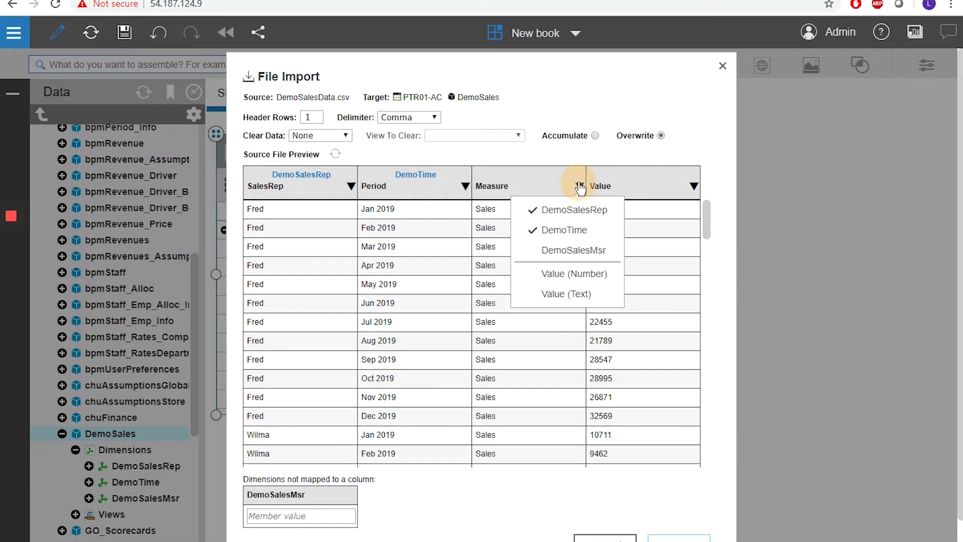
{"action": "left_click", "coordinate": [574, 251]}
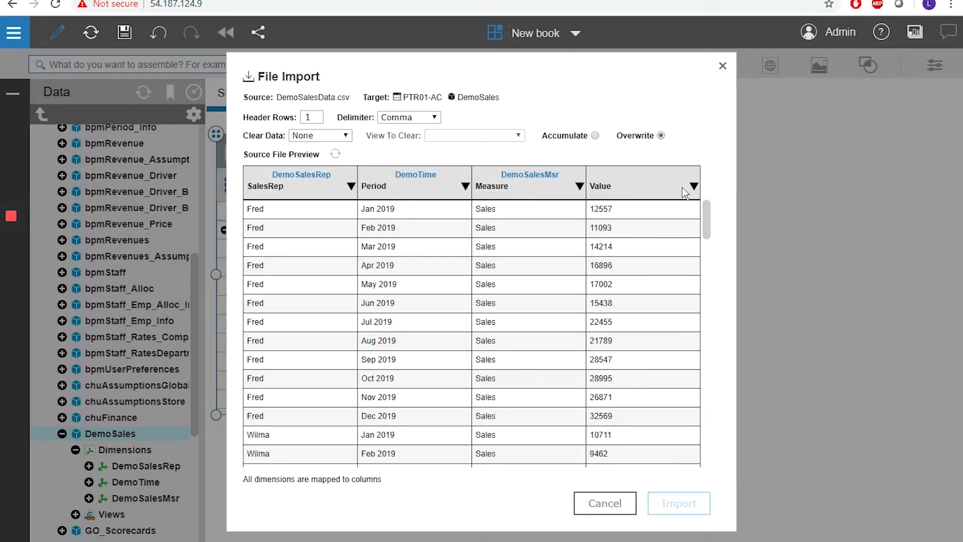
{"action": "left_click", "coordinate": [694, 186]}
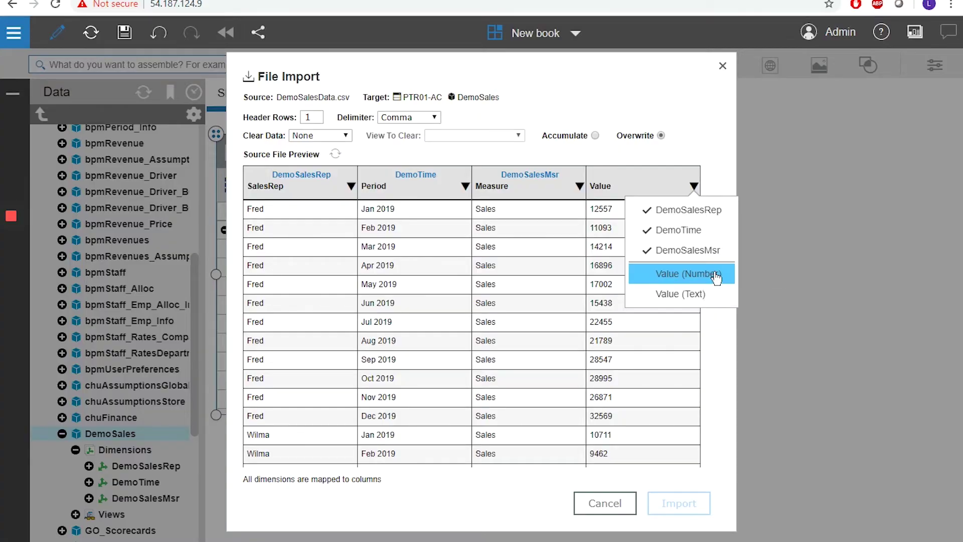
{"action": "left_click", "coordinate": [716, 275]}
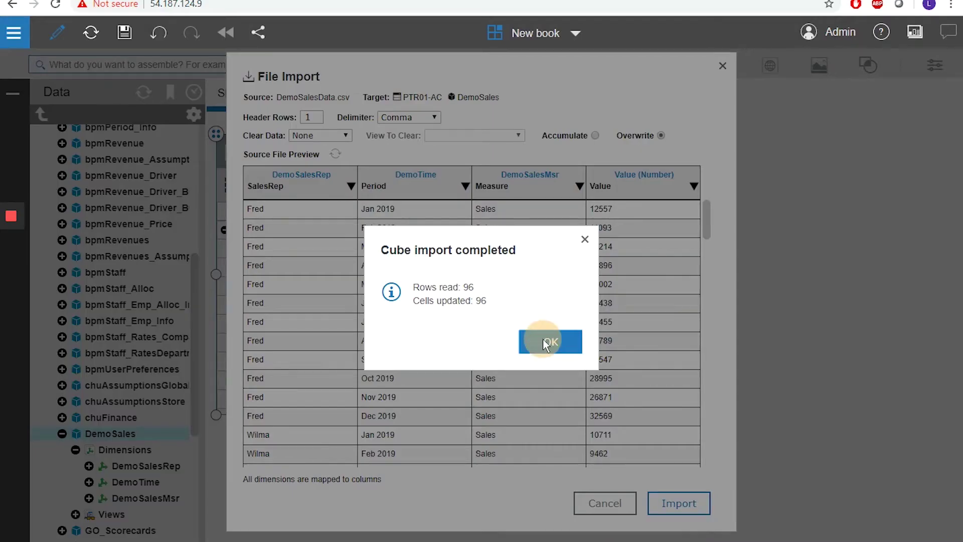
Confirm the 96-row import and refresh the grid to show Sales, 2,131,662.00 for 2019.
{"action": "left_click", "coordinate": [546, 346]}
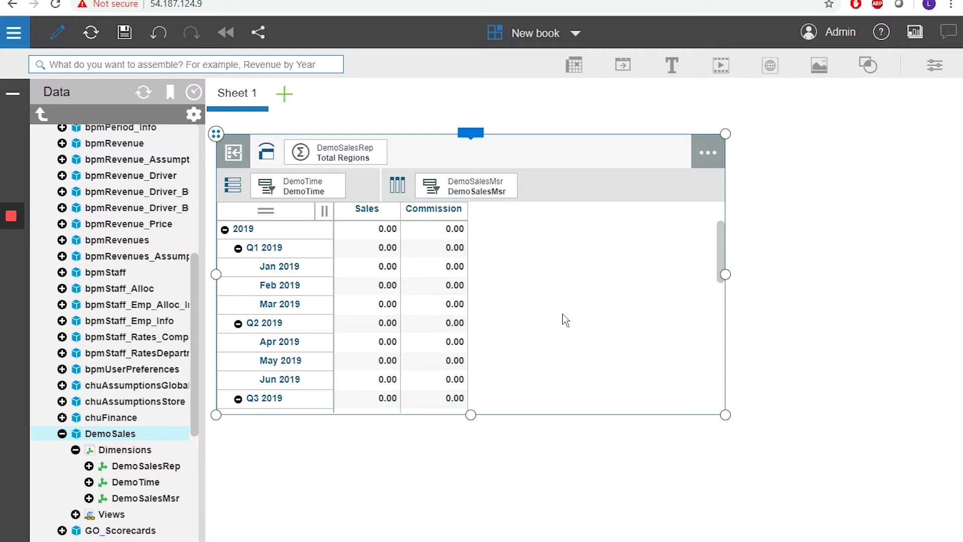
{"action": "left_click", "coordinate": [88, 36]}
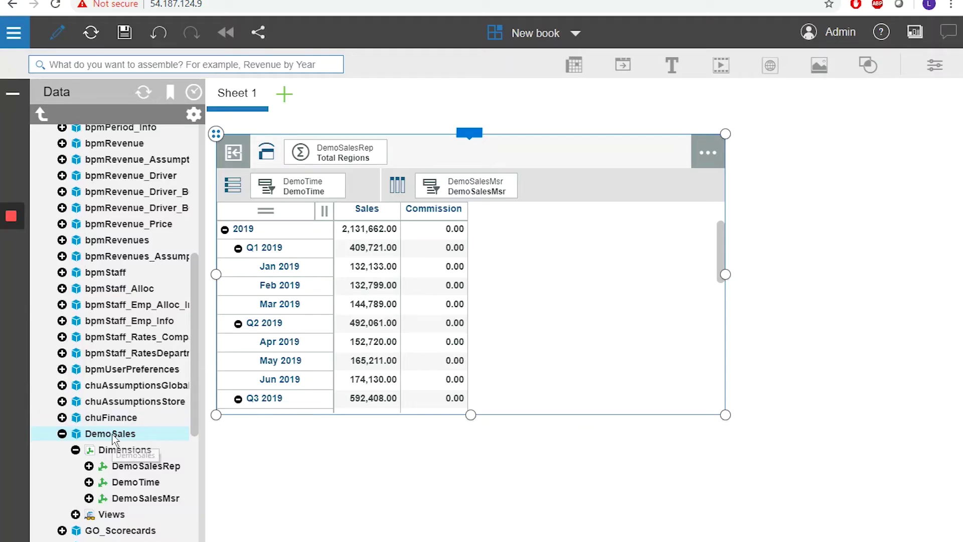
Open DemoSales's business rules editor for the rule ['commission']=['sales']*0.25;.
{"action": "right_click", "coordinate": [113, 438]}
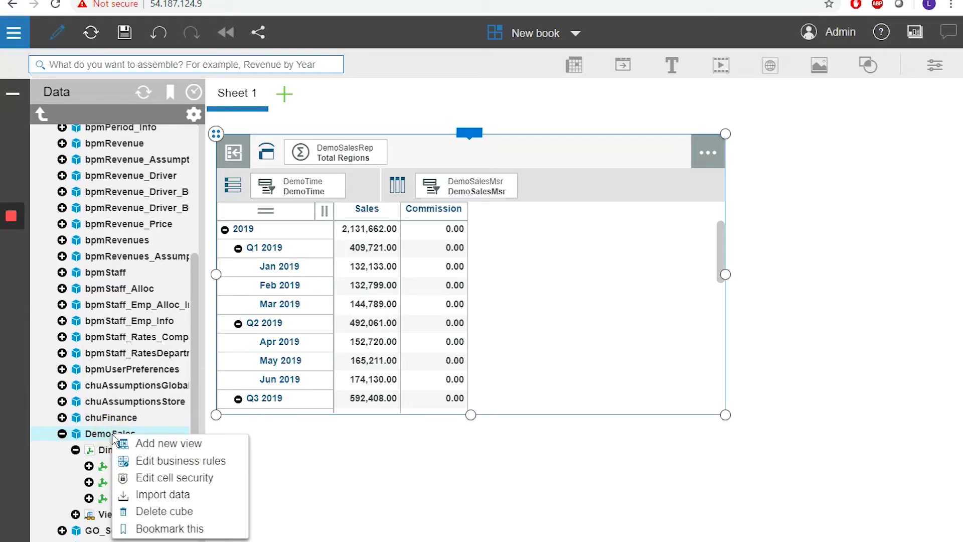
{"action": "left_click", "coordinate": [200, 468]}
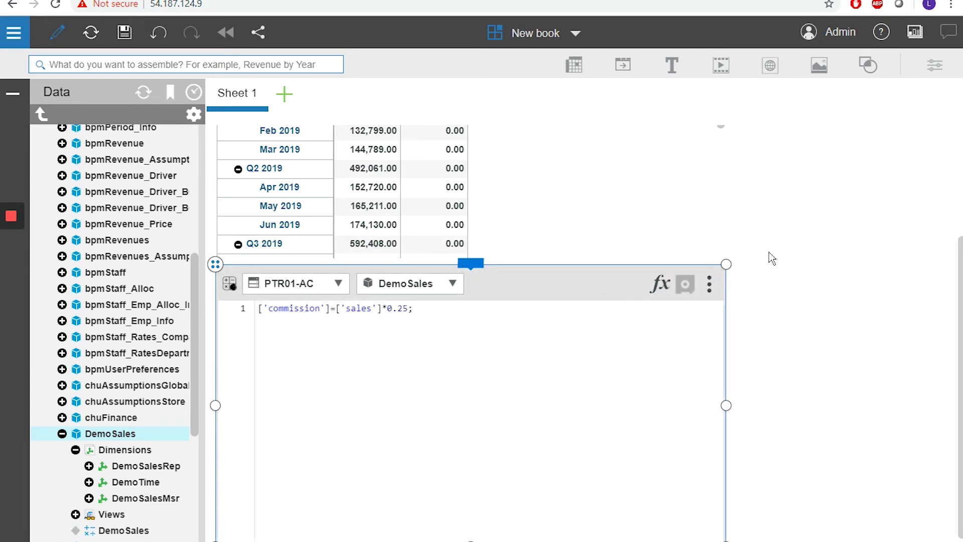
Leave the rules editor and refresh the grid so Commission shows 532,915.50 for 2019.
{"action": "left_click", "coordinate": [824, 332]}
{"action": "scroll", "coordinate": [844, 380], "scroll_direction": "up", "scroll_amount": 3}
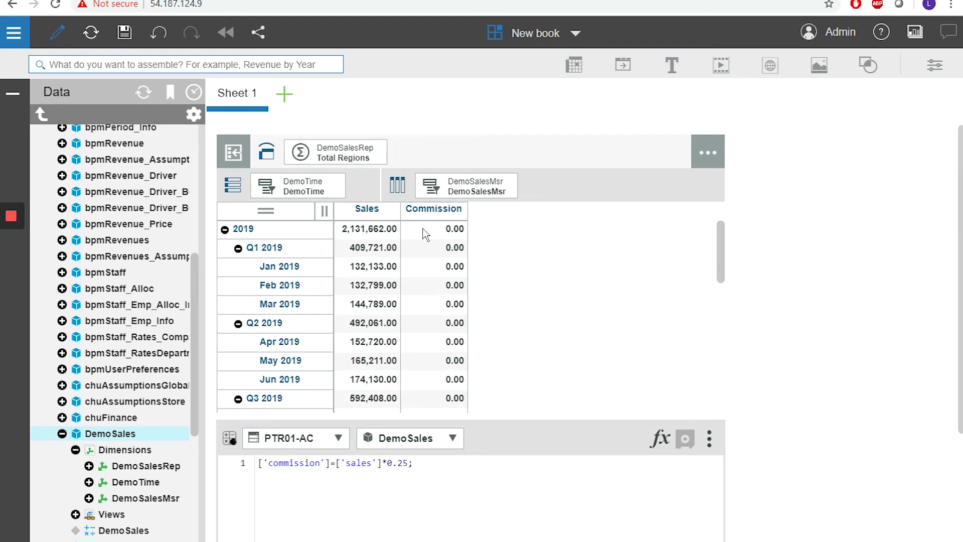
{"action": "left_click", "coordinate": [90, 34]}
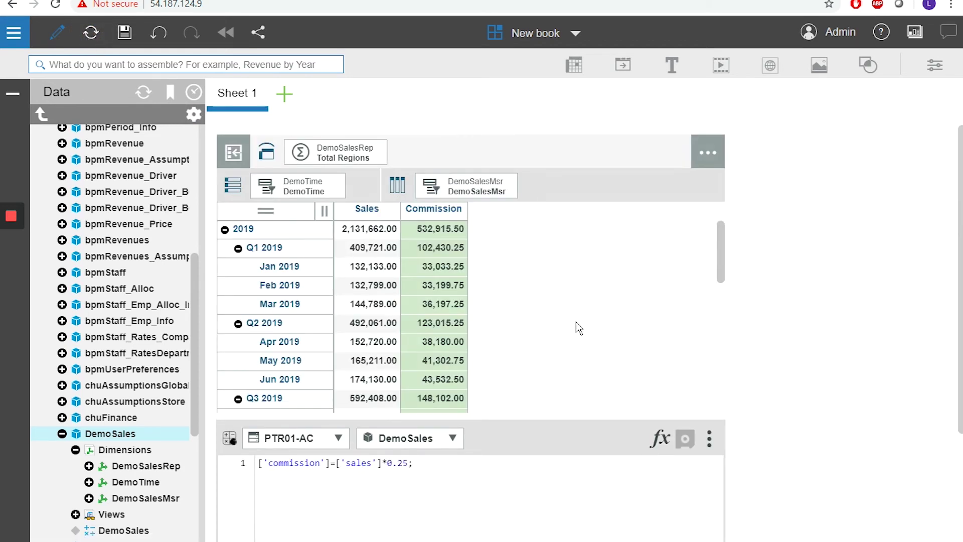